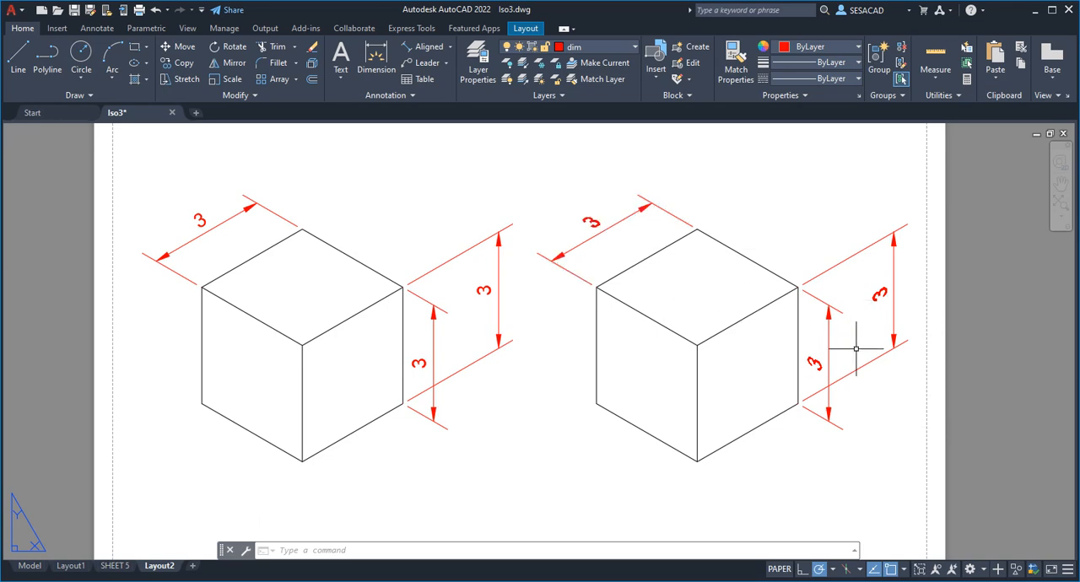
Compare the dimension text on the left isometric cube with the slanted dimension text on the right cube
{"action": "scroll", "coordinate": [194, 212], "scroll_direction": "up", "scroll_amount": 5}
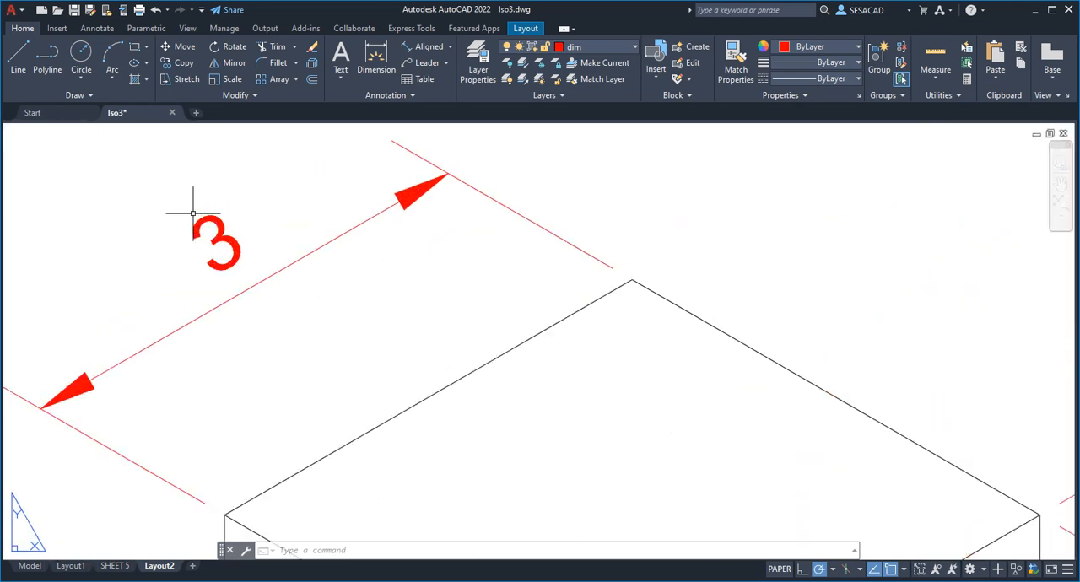
{"action": "scroll", "coordinate": [278, 295], "scroll_direction": "down", "scroll_amount": 5}
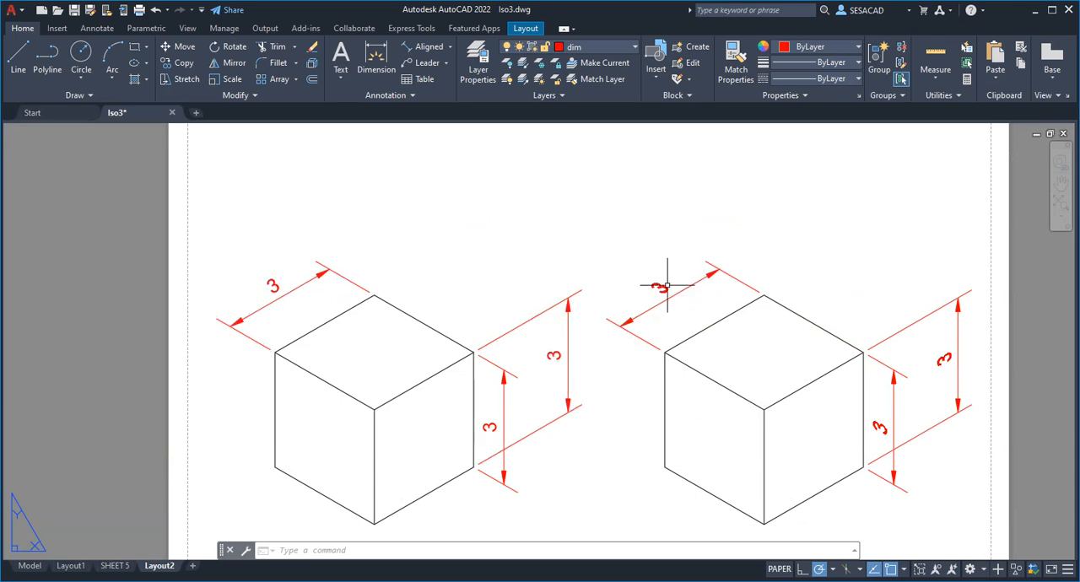
{"action": "scroll", "coordinate": [655, 281], "scroll_direction": "up", "scroll_amount": 4}
{"action": "scroll", "coordinate": [661, 276], "scroll_direction": "down", "scroll_amount": 5}
{"action": "scroll", "coordinate": [655, 272], "scroll_direction": "up", "scroll_amount": 2}
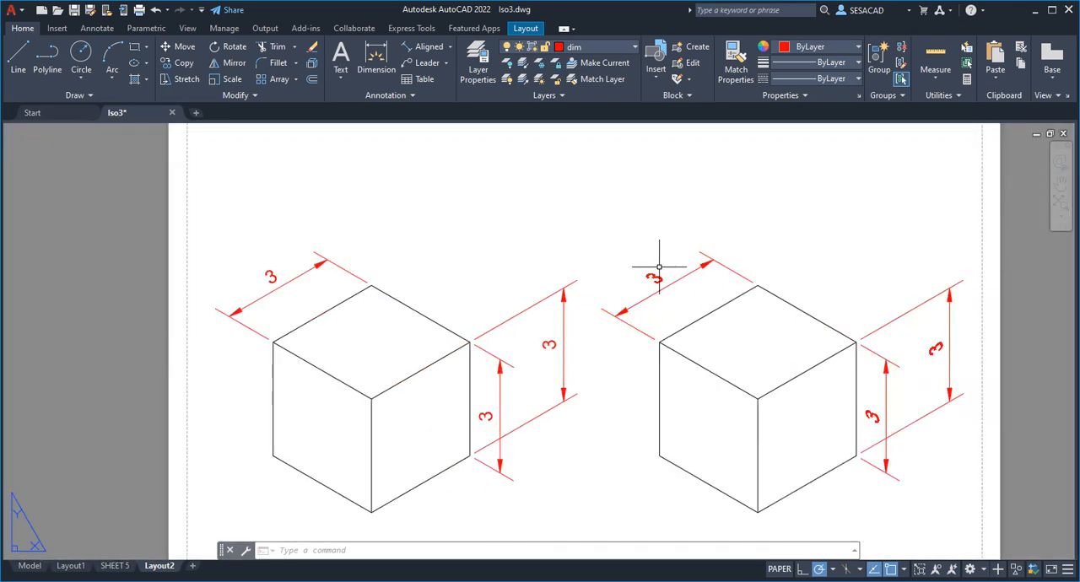
{"action": "middle_click_drag", "start_coordinate": [642, 366], "coordinate": [633, 348]}
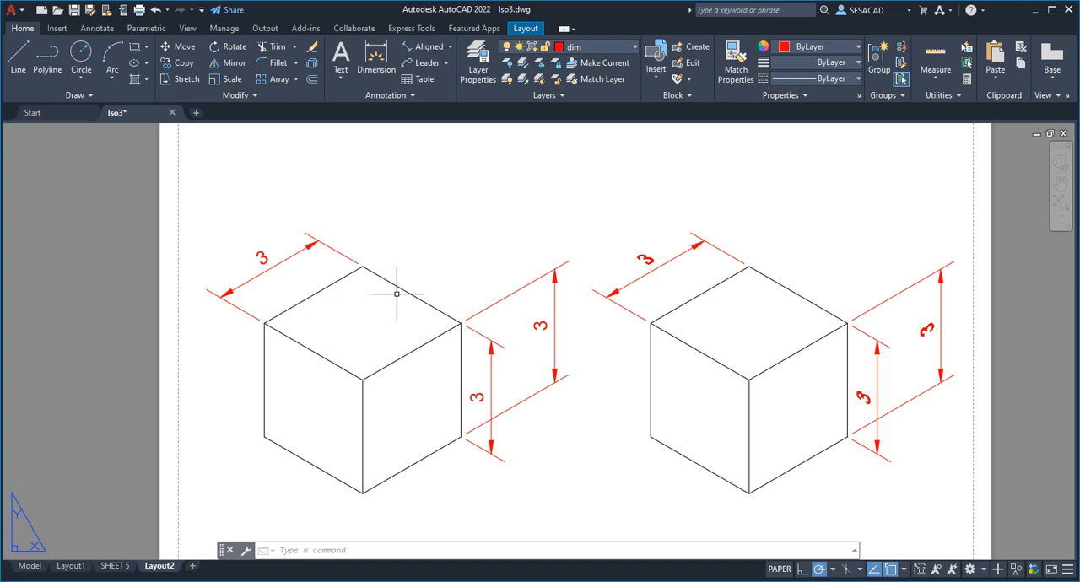
Add an aligned dimension to the left vertical edge of the left cube, with its dimension line outside the cube
{"action": "left_click", "coordinate": [423, 48]}
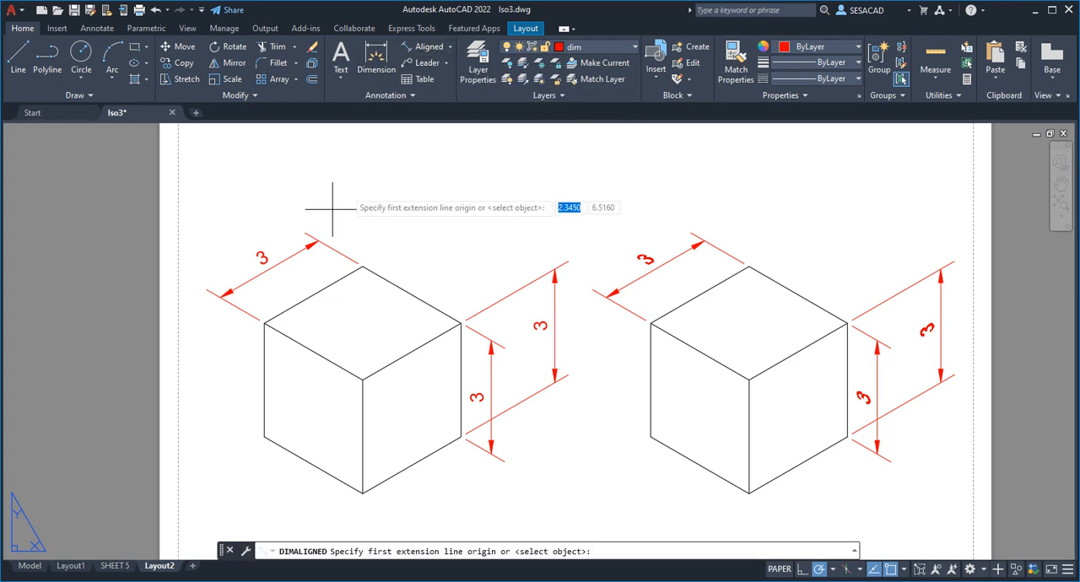
{"action": "left_click", "coordinate": [265, 324]}
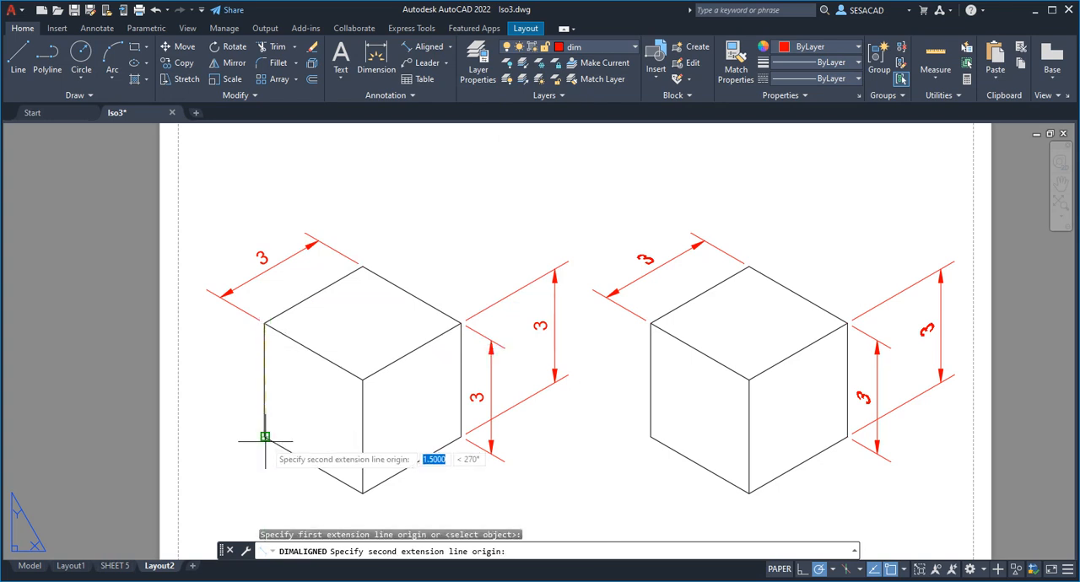
{"action": "left_click", "coordinate": [265, 436]}
{"action": "left_click", "coordinate": [225, 434]}
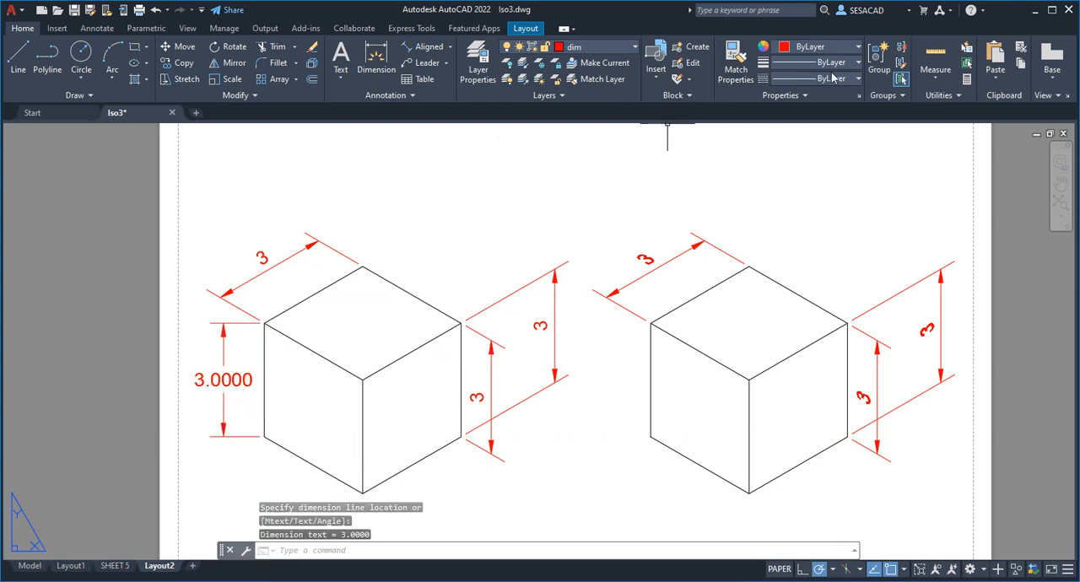
Match the properties of the left cube's upper slanted dimension onto the new left vertical dimension
{"action": "left_click", "coordinate": [734, 63]}
{"action": "left_click", "coordinate": [241, 288]}
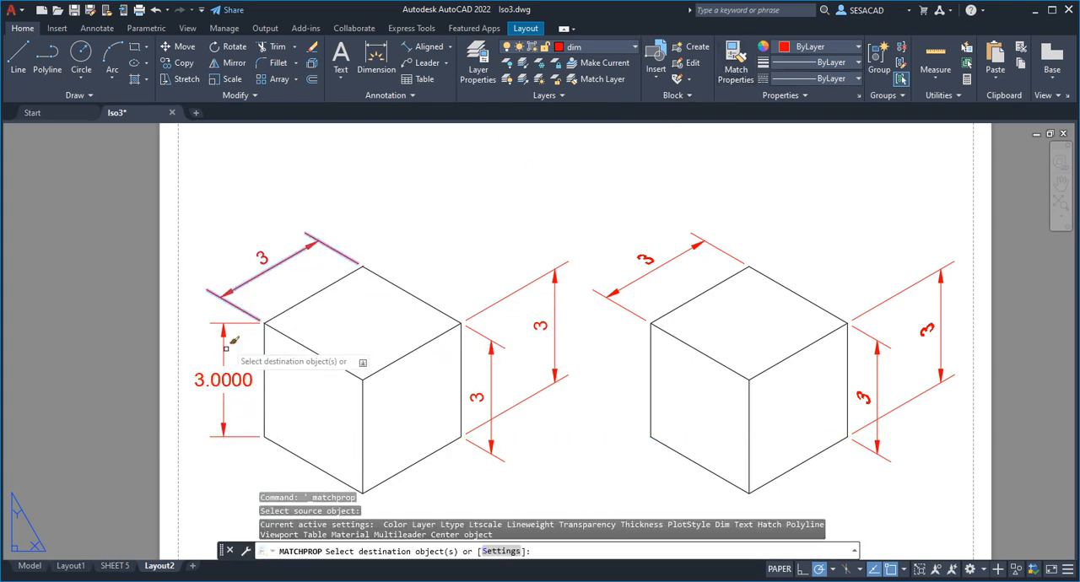
{"action": "left_click", "coordinate": [227, 371]}
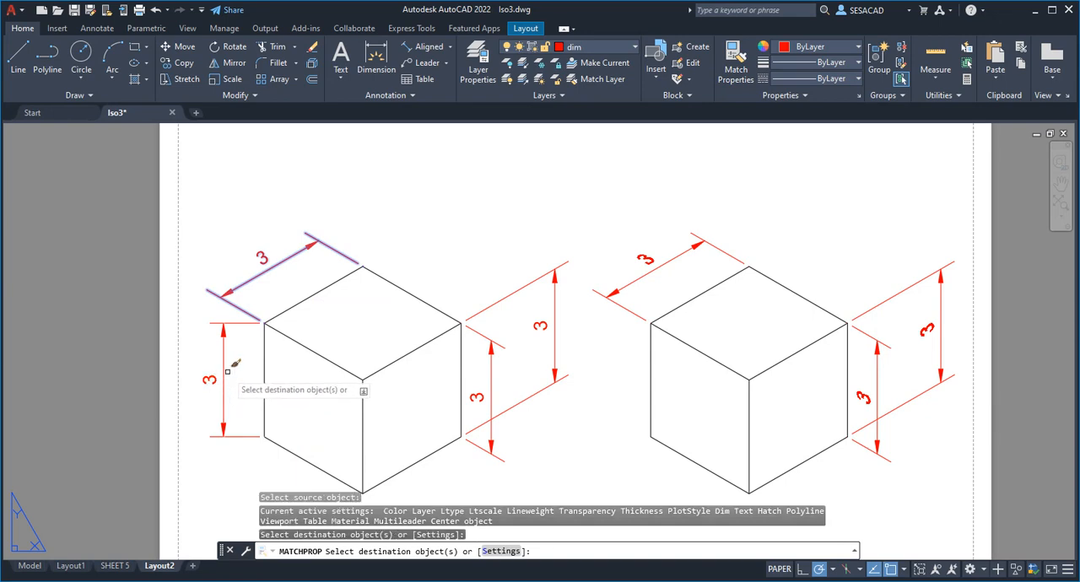
{"action": "key", "text": "Escape"}
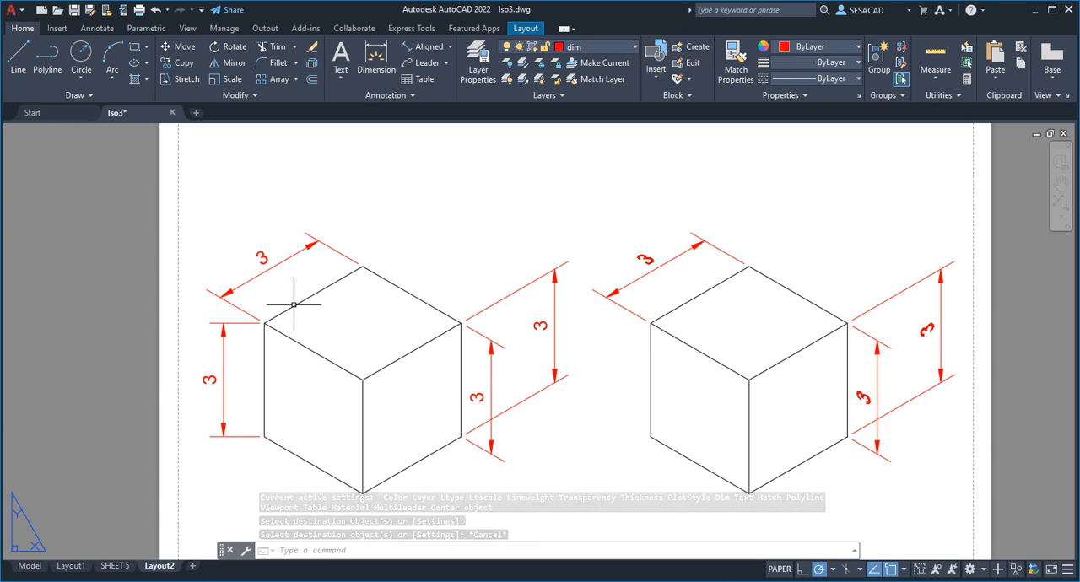
Oblique the left vertical dimension with DIMEDIT, taking the angle from the cube's top corner to its upper-left corner
{"action": "type", "text": "dimedit"}
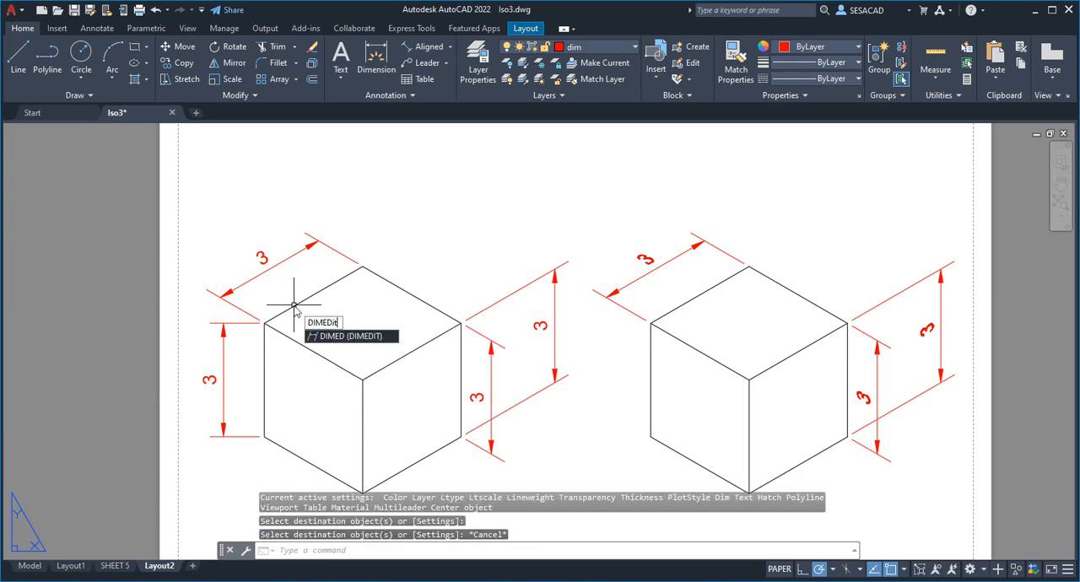
{"action": "key", "text": "Return"}
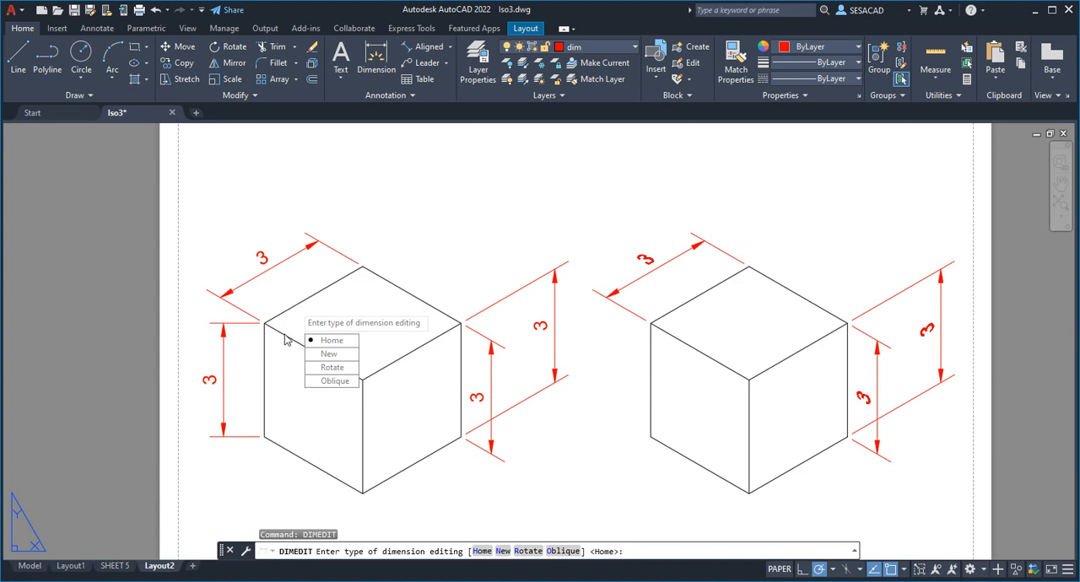
{"action": "left_click", "coordinate": [329, 380]}
{"action": "left_click", "coordinate": [223, 349]}
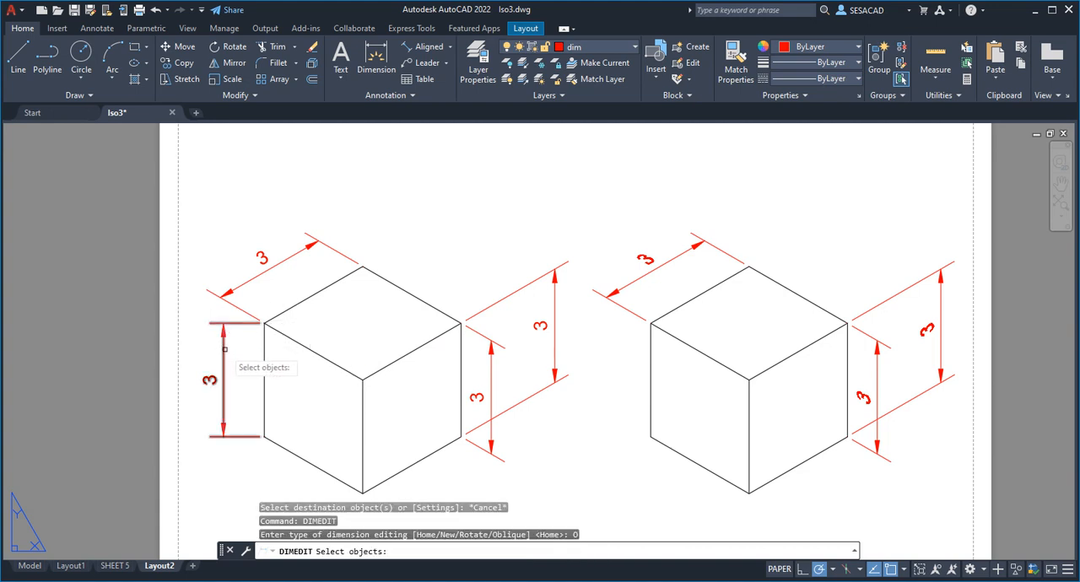
{"action": "key", "text": "Return"}
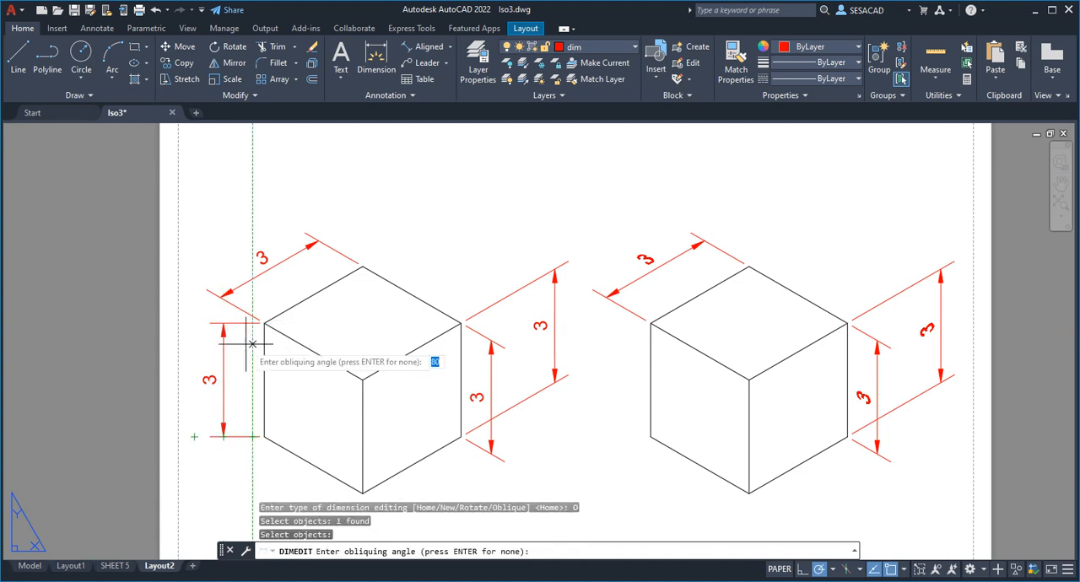
{"action": "left_click", "coordinate": [363, 265]}
{"action": "left_click", "coordinate": [268, 323]}
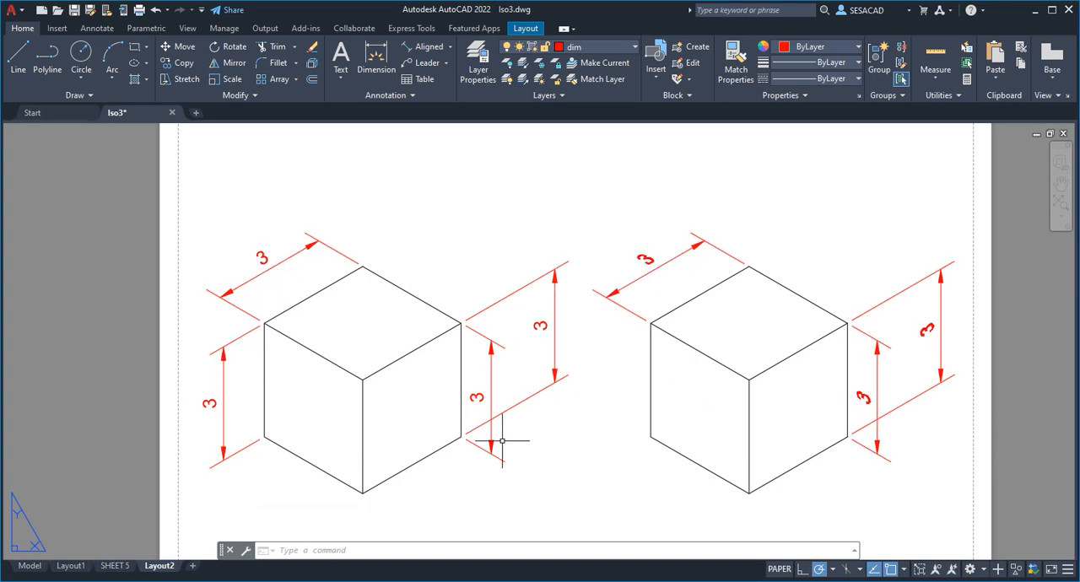
Set the text oblique angle of the left cube's upper slanted dimension to -30
{"action": "left_click", "coordinate": [271, 268]}
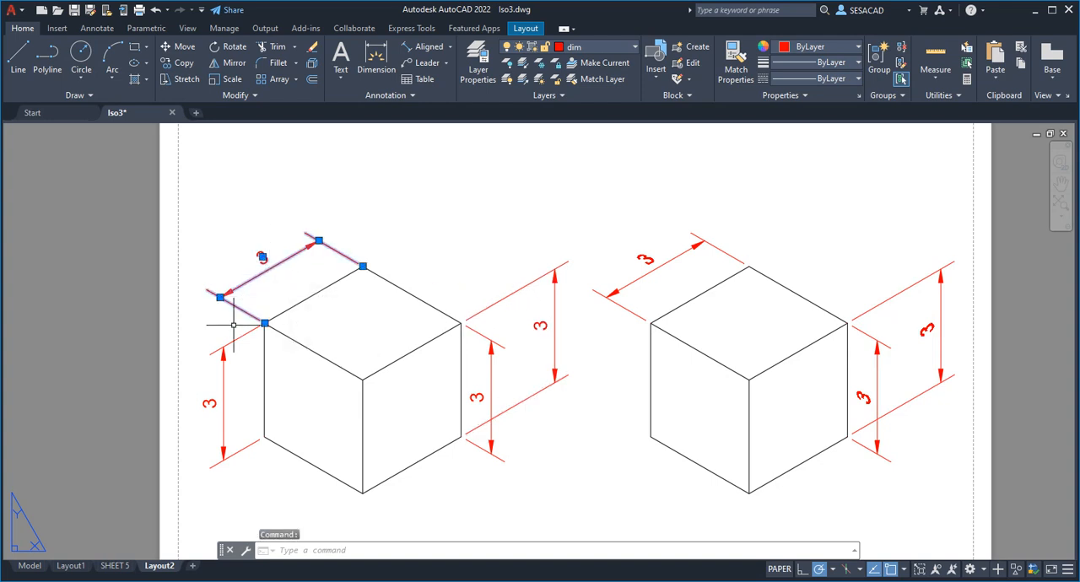
{"action": "double_click", "coordinate": [263, 272]}
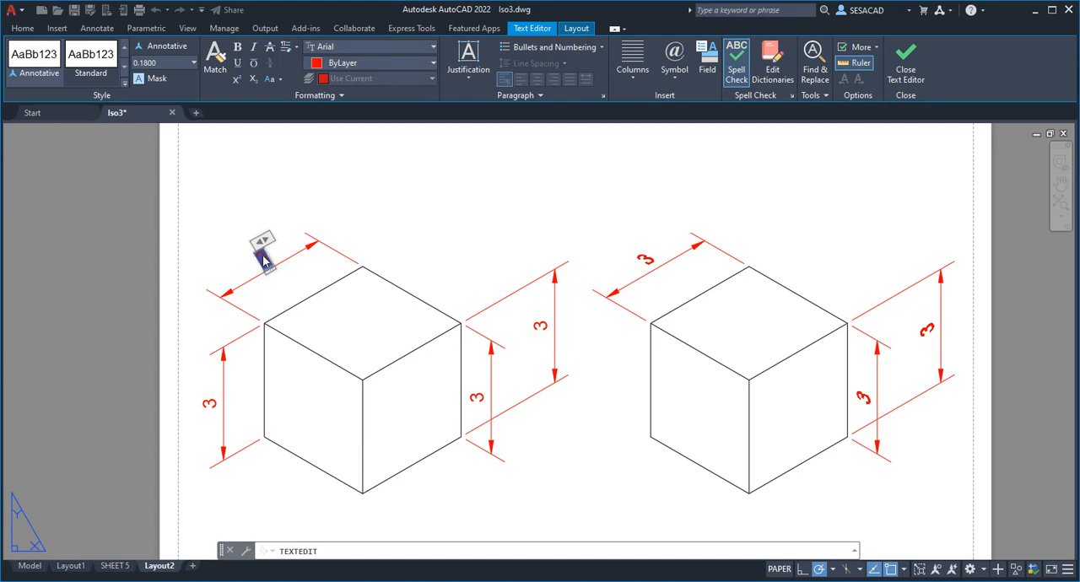
{"action": "left_click", "coordinate": [342, 98]}
{"action": "scroll", "coordinate": [289, 262], "scroll_direction": "up", "scroll_amount": 4}
{"action": "scroll", "coordinate": [243, 259], "scroll_direction": "up", "scroll_amount": 2}
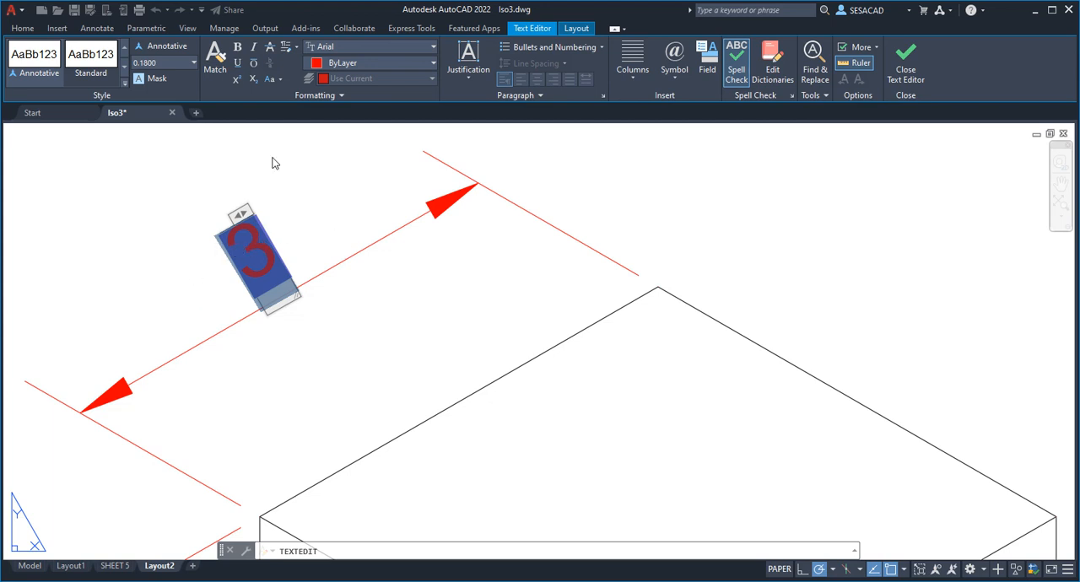
{"action": "left_click", "coordinate": [337, 94]}
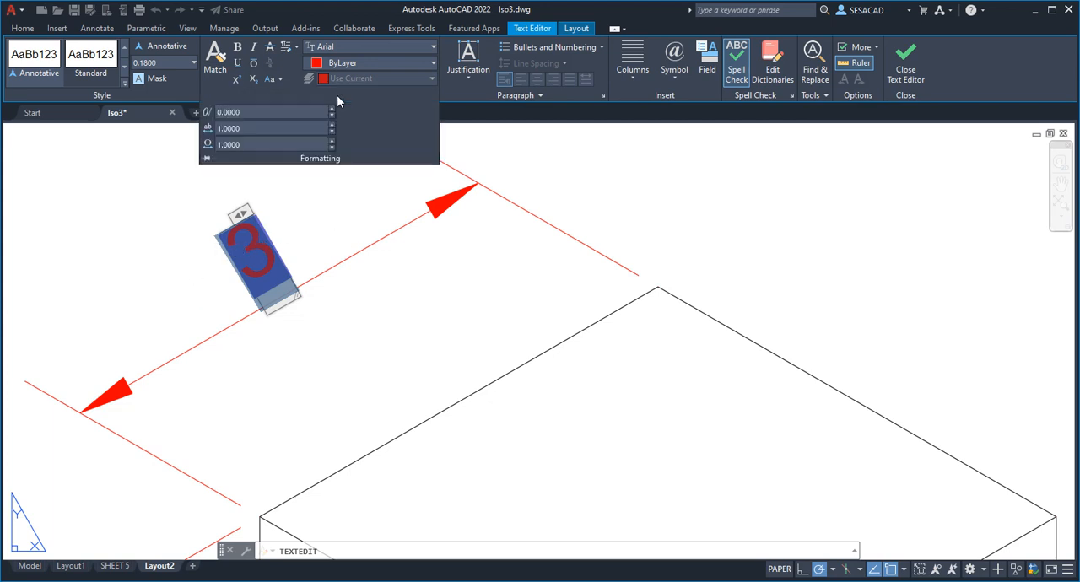
{"action": "left_click", "coordinate": [287, 111]}
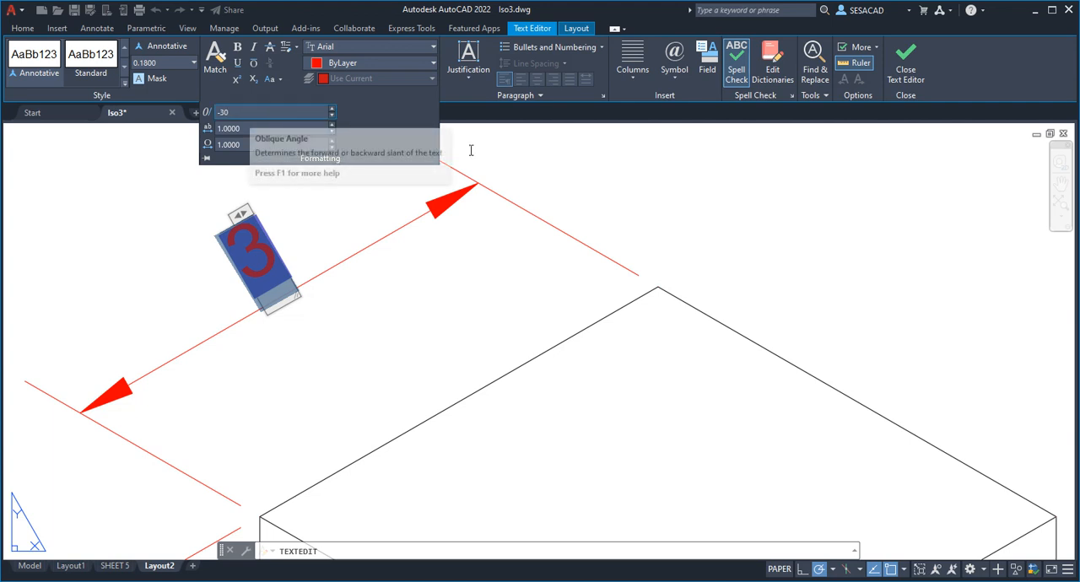
{"action": "key", "text": "Return"}
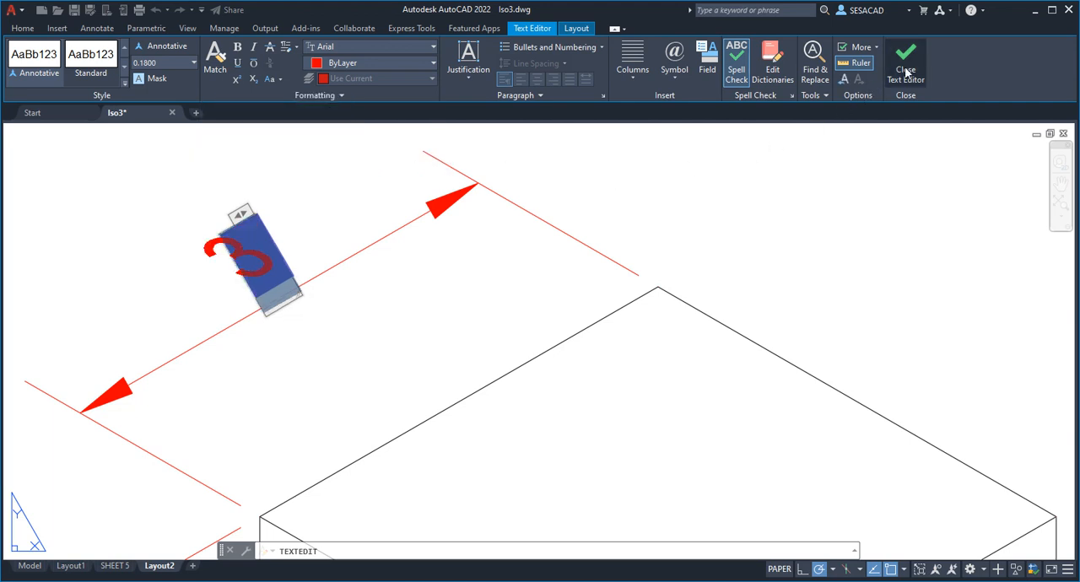
{"action": "left_click", "coordinate": [905, 71]}
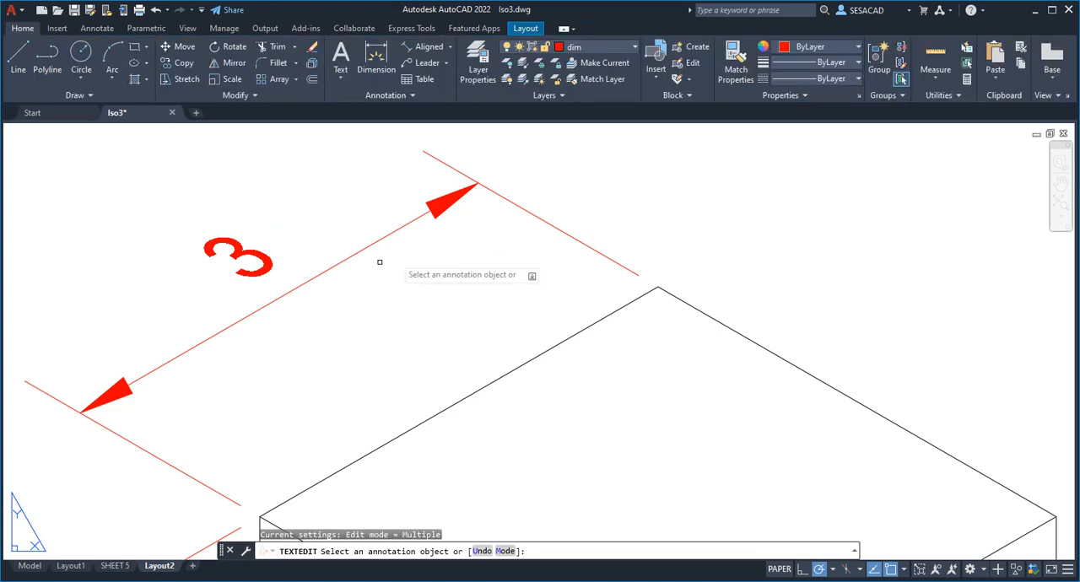
{"action": "scroll", "coordinate": [313, 295], "scroll_direction": "down", "scroll_amount": 3}
{"action": "middle_click_drag", "start_coordinate": [297, 295], "coordinate": [339, 194]}
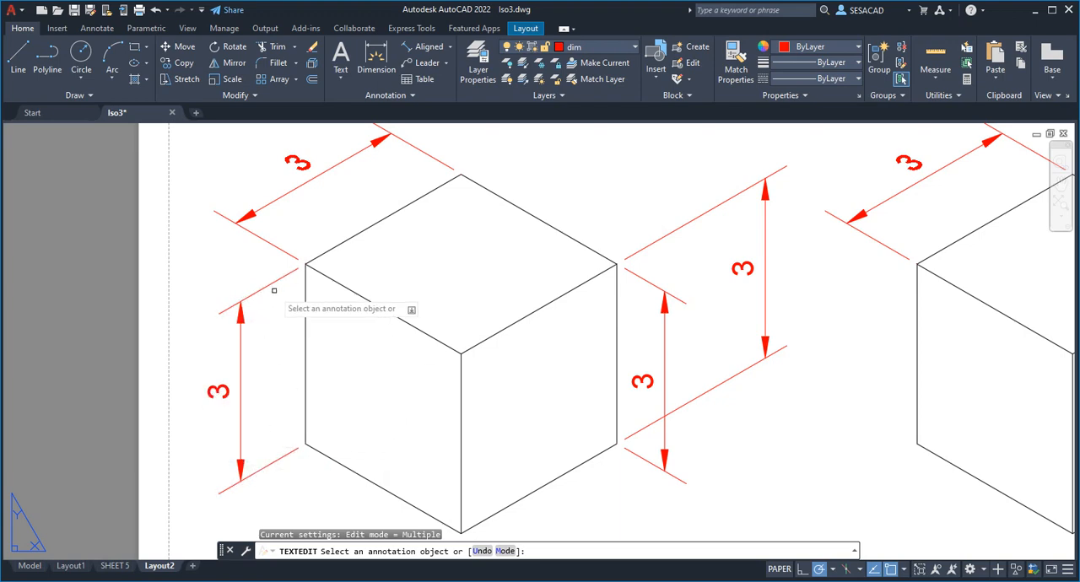
{"action": "key", "text": "Escape"}
Set the text oblique angle of the left cube's left vertical dimension to -30
{"action": "left_click", "coordinate": [226, 389]}
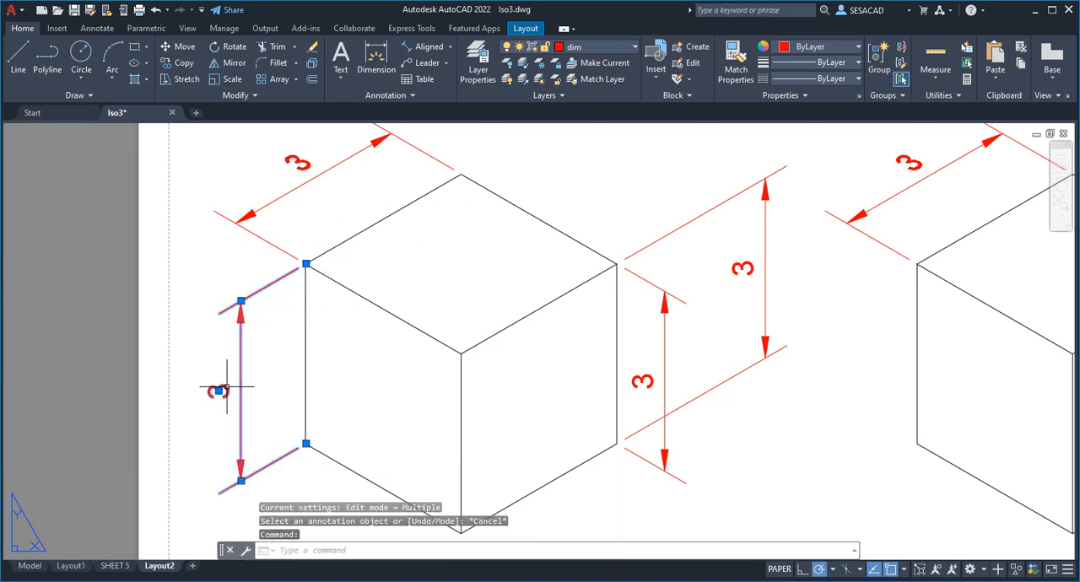
{"action": "double_click", "coordinate": [226, 389]}
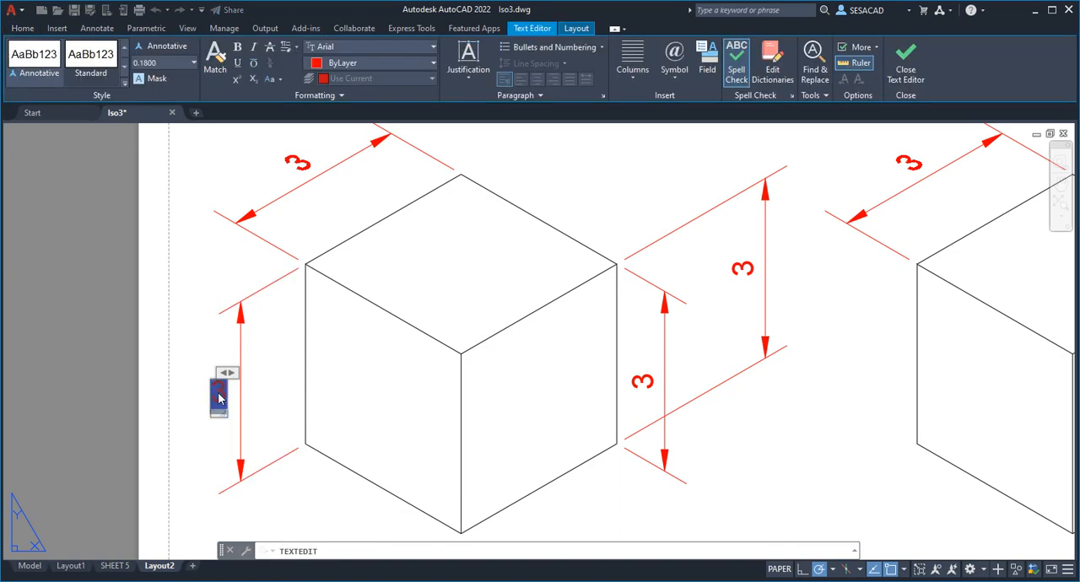
{"action": "left_click", "coordinate": [341, 96]}
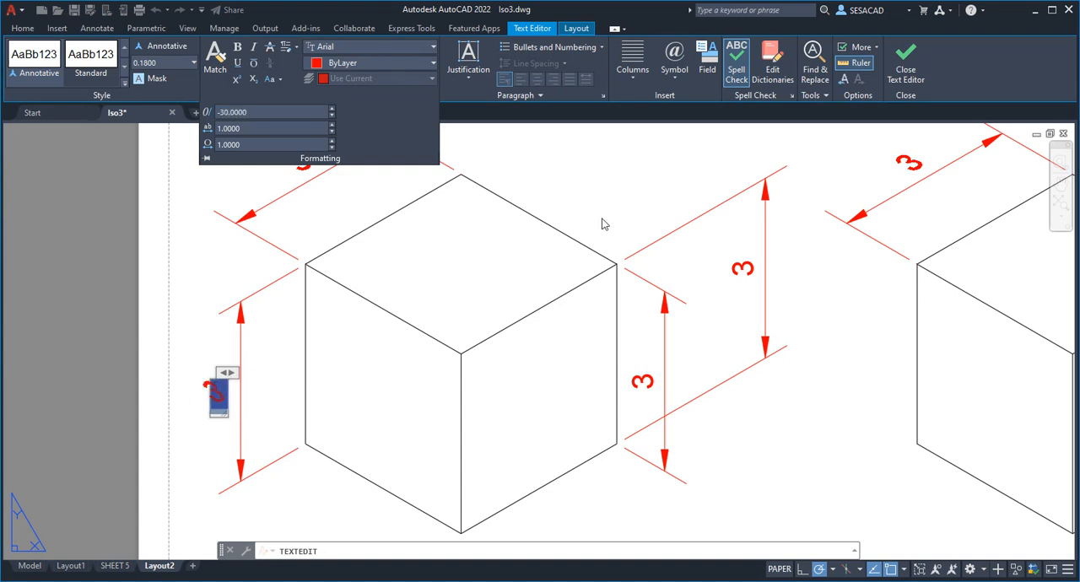
{"action": "left_click", "coordinate": [905, 68]}
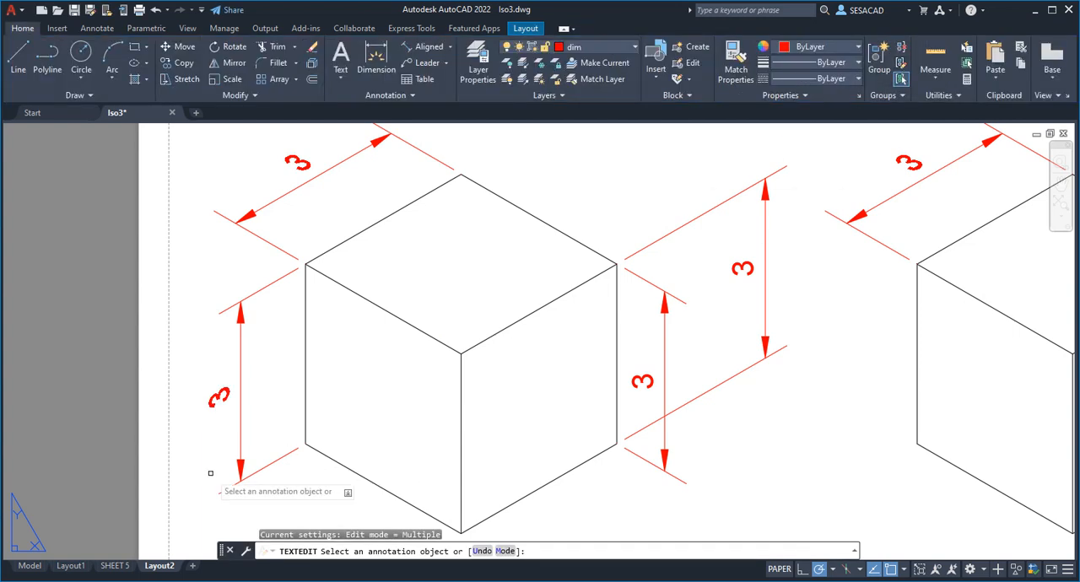
{"action": "key", "text": "Escape"}
Set the text oblique angle of the inner vertical dimension beside the left cube's right edge to -30
{"action": "left_click", "coordinate": [652, 383]}
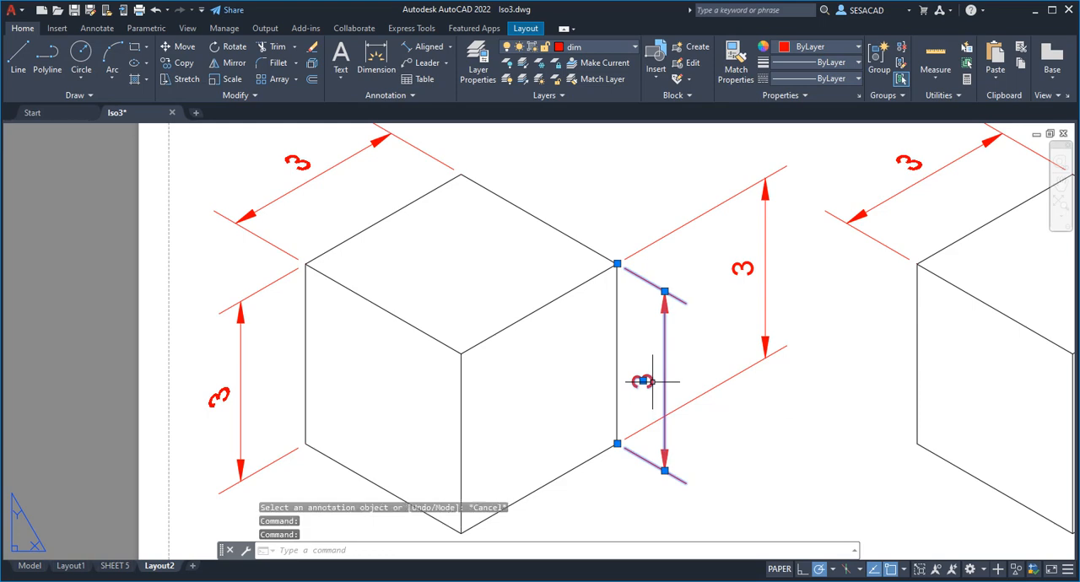
{"action": "double_click", "coordinate": [643, 381]}
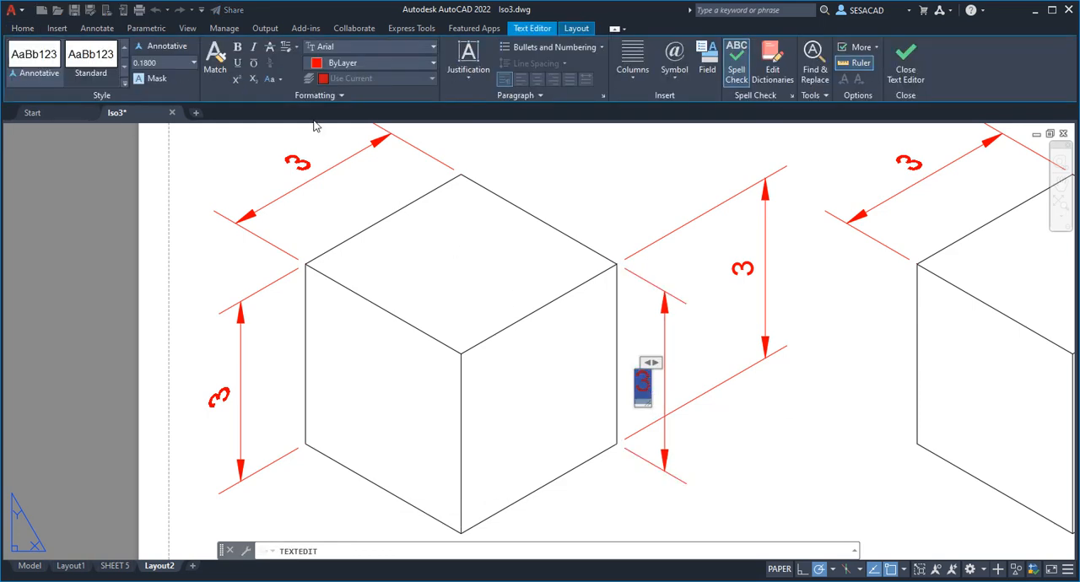
{"action": "left_click", "coordinate": [341, 96]}
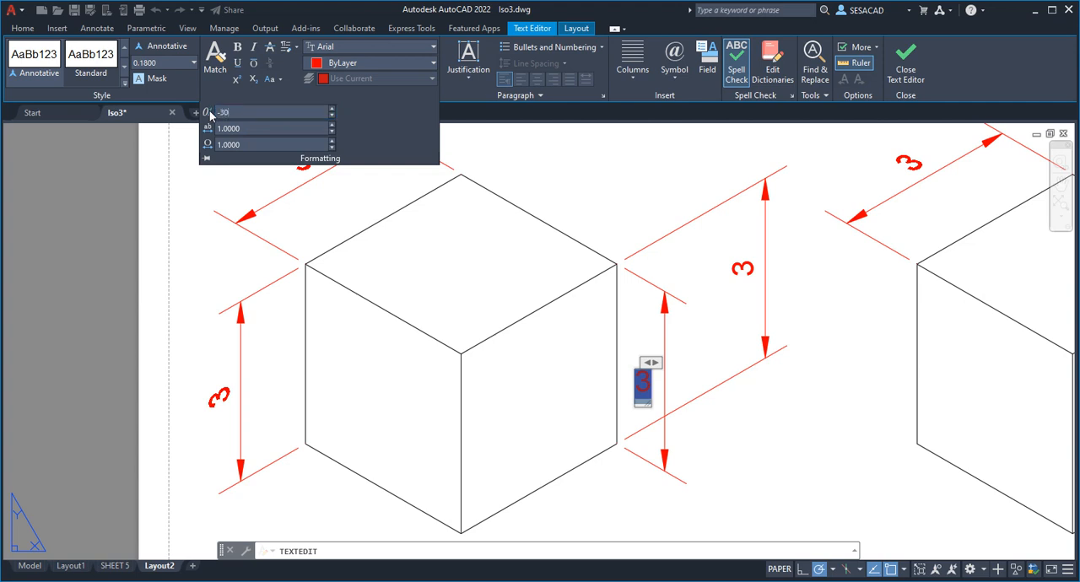
{"action": "key", "text": "Return"}
{"action": "left_click", "coordinate": [901, 74]}
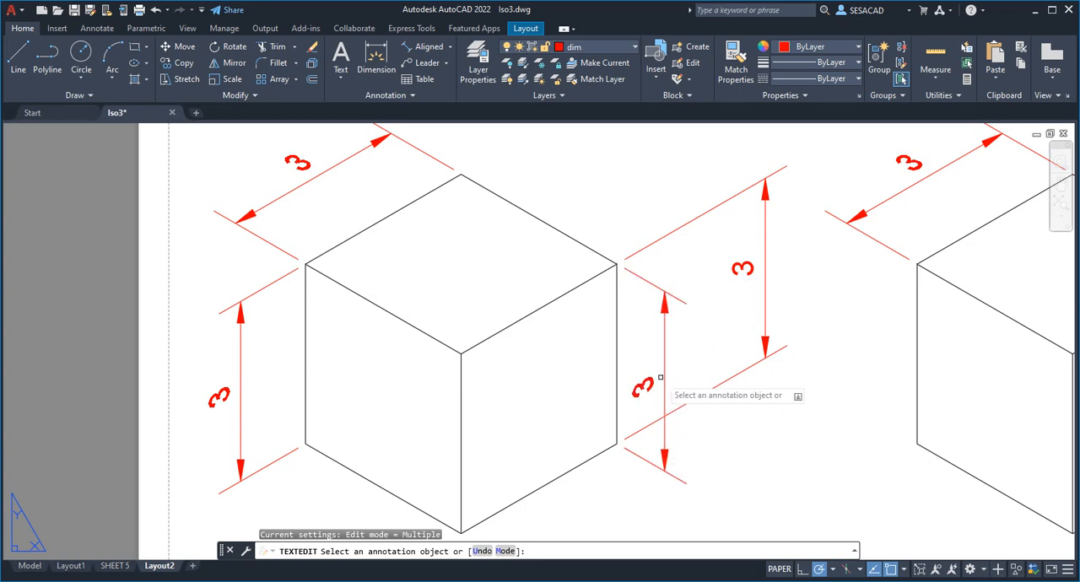
{"action": "key", "text": "Escape"}
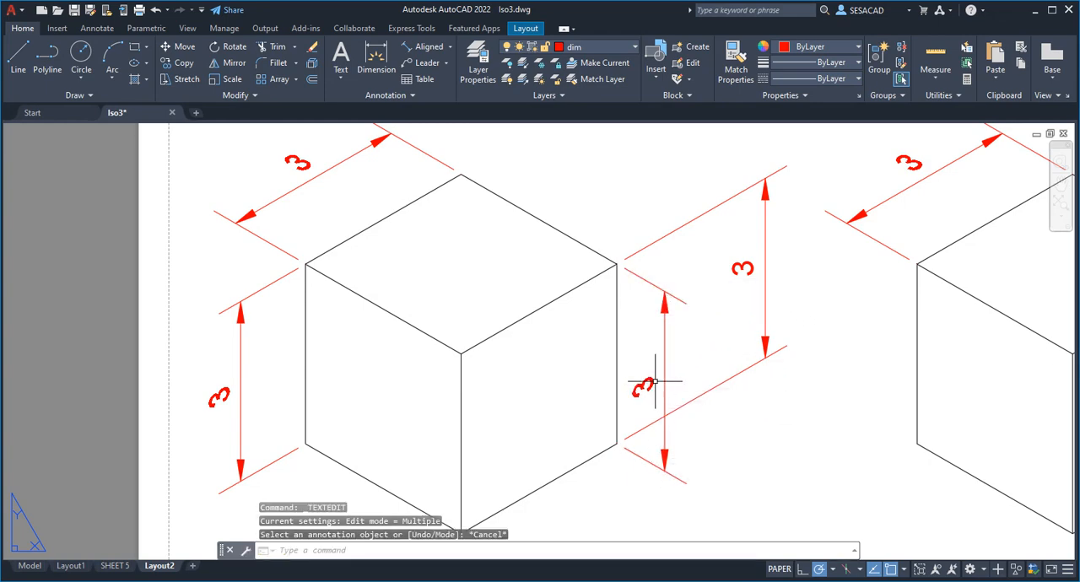
Open the properties of the inner vertical dimension beside the left cube's right edge and reposition the palette clear of the drawing
{"action": "left_click", "coordinate": [653, 382]}
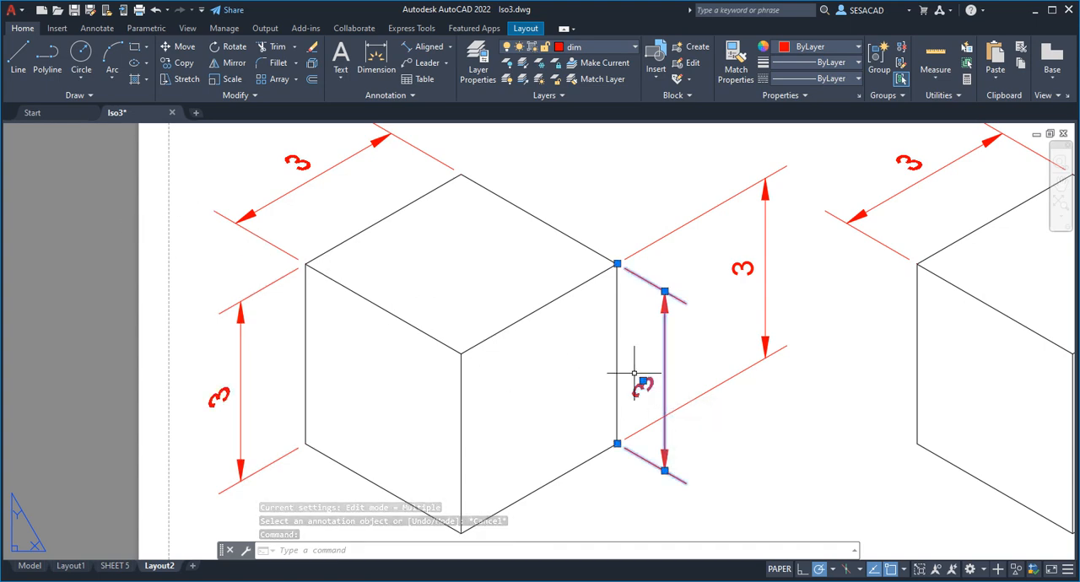
{"action": "right_click", "coordinate": [665, 371]}
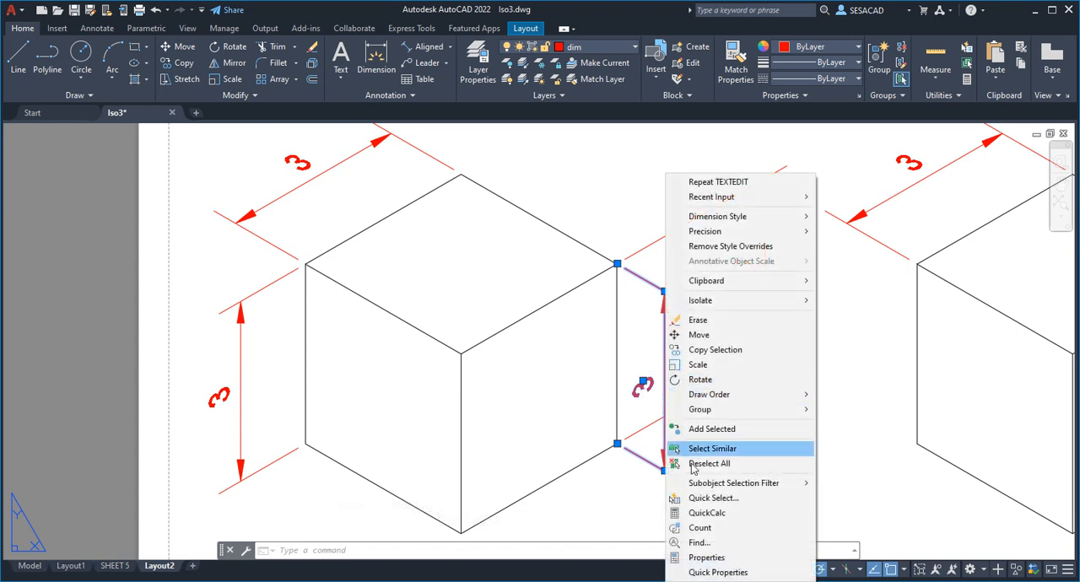
{"action": "left_click", "coordinate": [716, 558]}
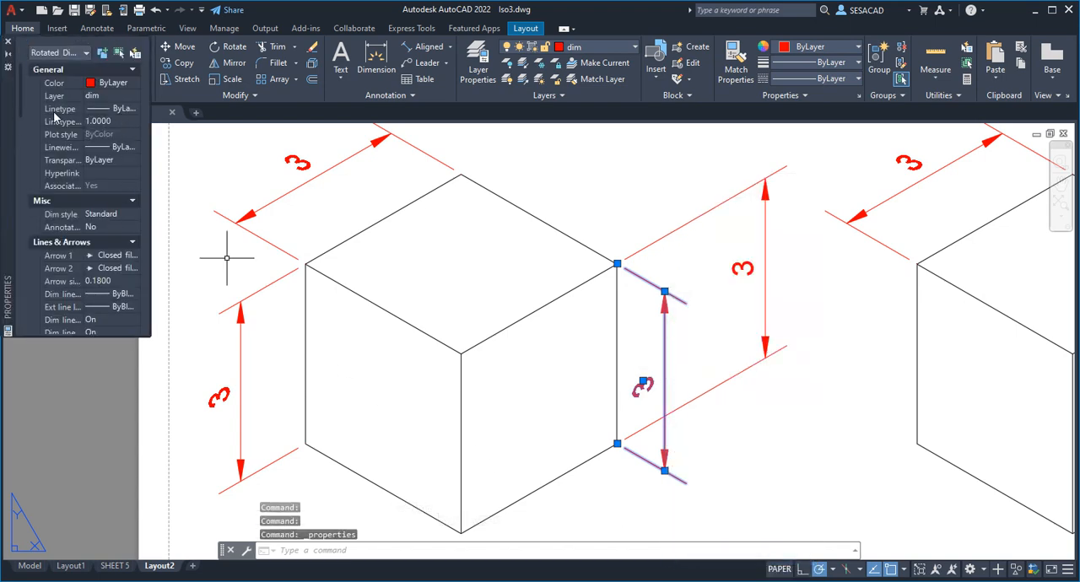
{"action": "mouse_move", "coordinate": [13, 129]}
{"action": "left_mouse_down"}
{"action": "mouse_move", "coordinate": [65, 188]}
{"action": "mouse_move", "coordinate": [41, 242]}
{"action": "left_mouse_up"}
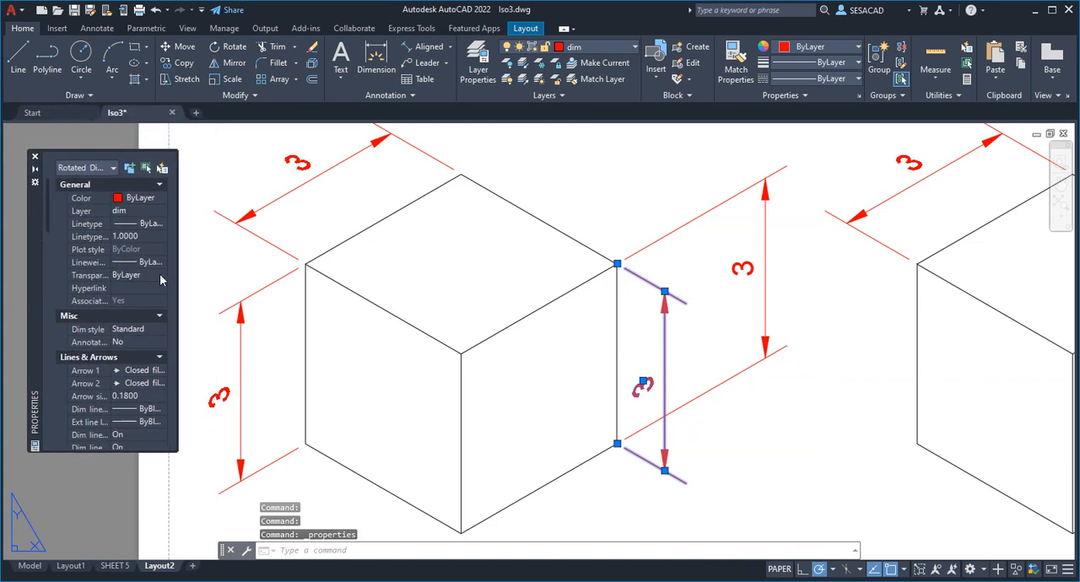
Set the text oblique angle of the inner vertical dimension beside the left cube's right edge to 30
{"action": "double_click", "coordinate": [641, 383]}
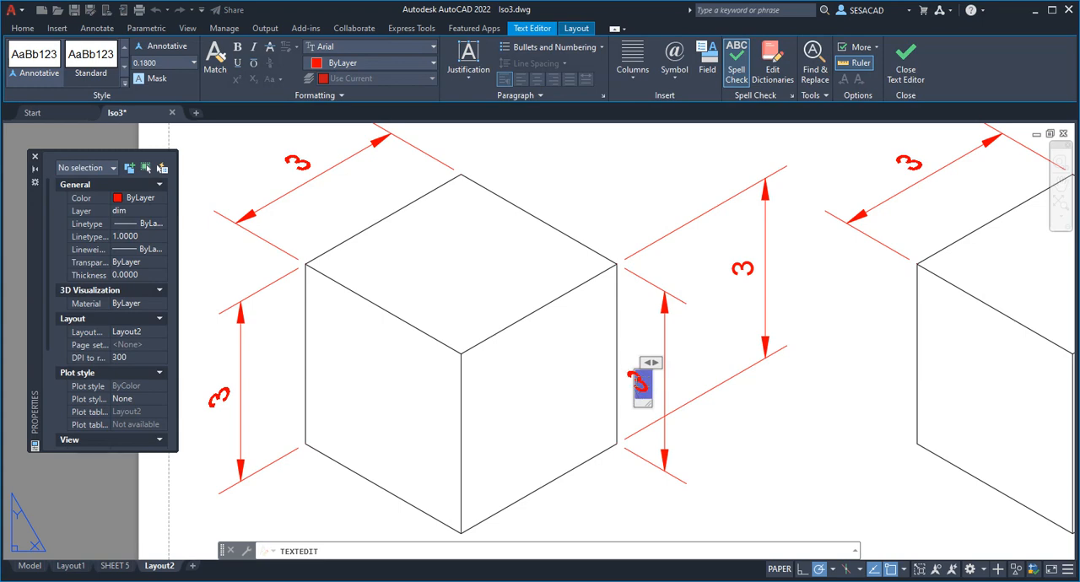
{"action": "left_click_drag", "start_coordinate": [637, 382], "coordinate": [647, 382]}
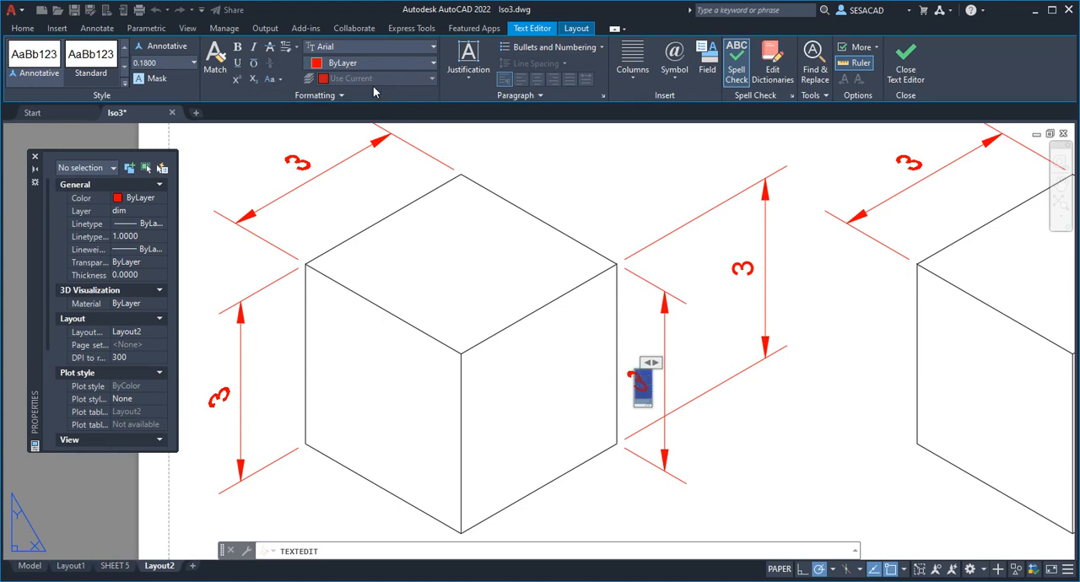
{"action": "left_click", "coordinate": [343, 96]}
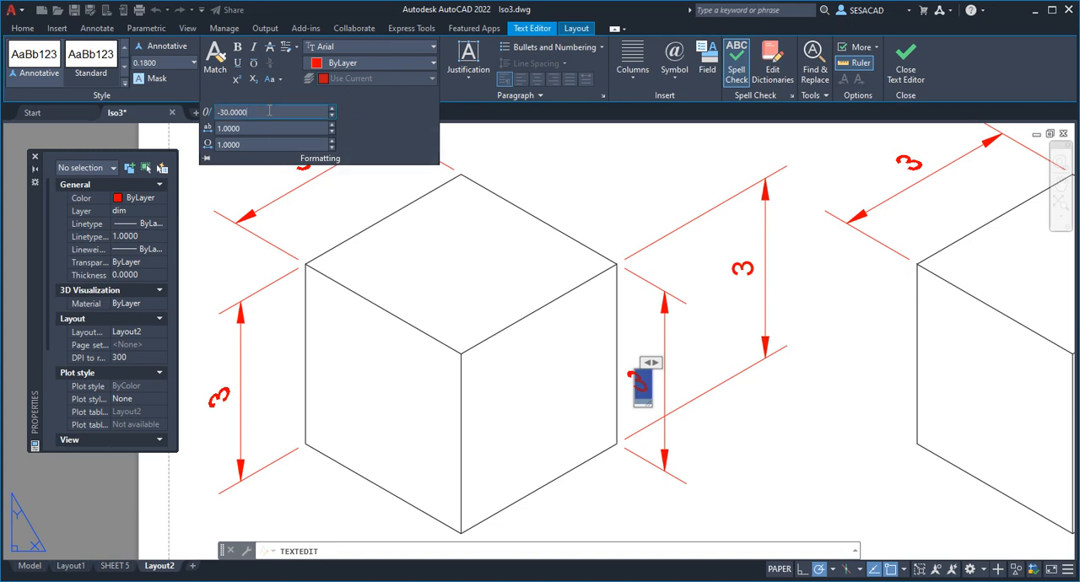
{"action": "left_click", "coordinate": [210, 113]}
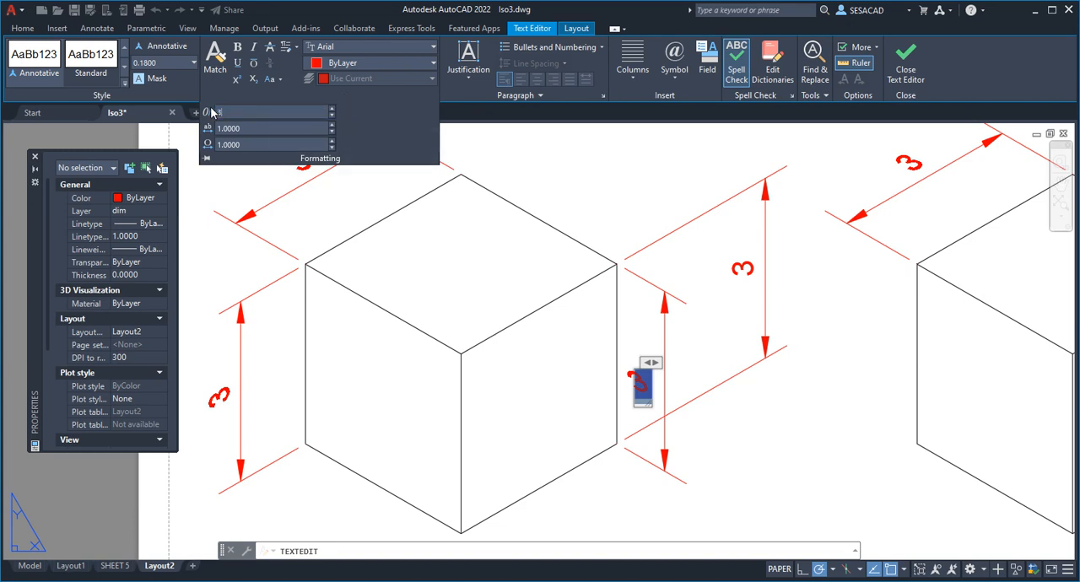
{"action": "type", "text": "30"}
{"action": "key", "text": "Return"}
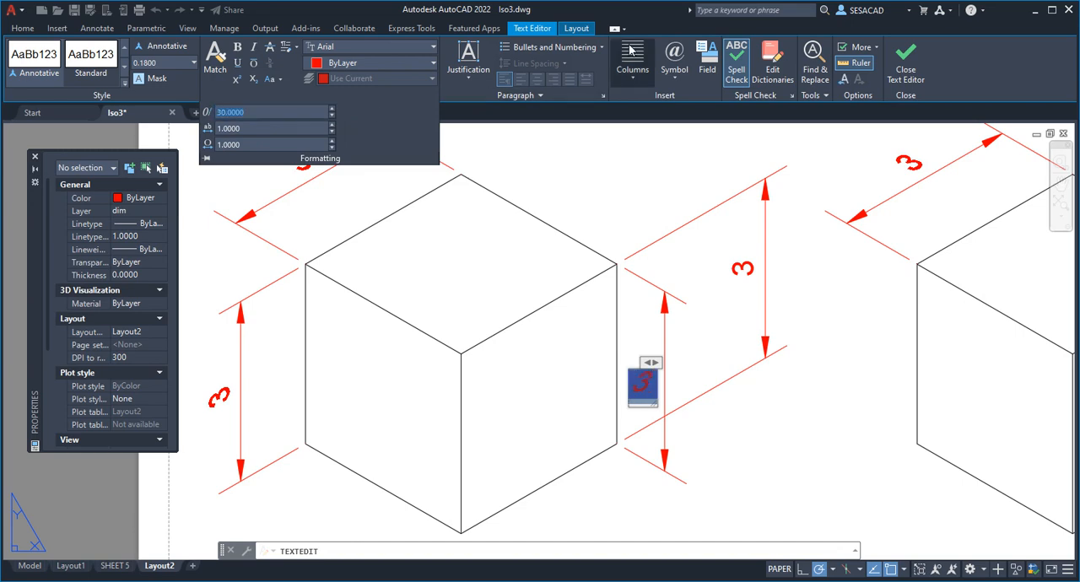
{"action": "left_click", "coordinate": [906, 74]}
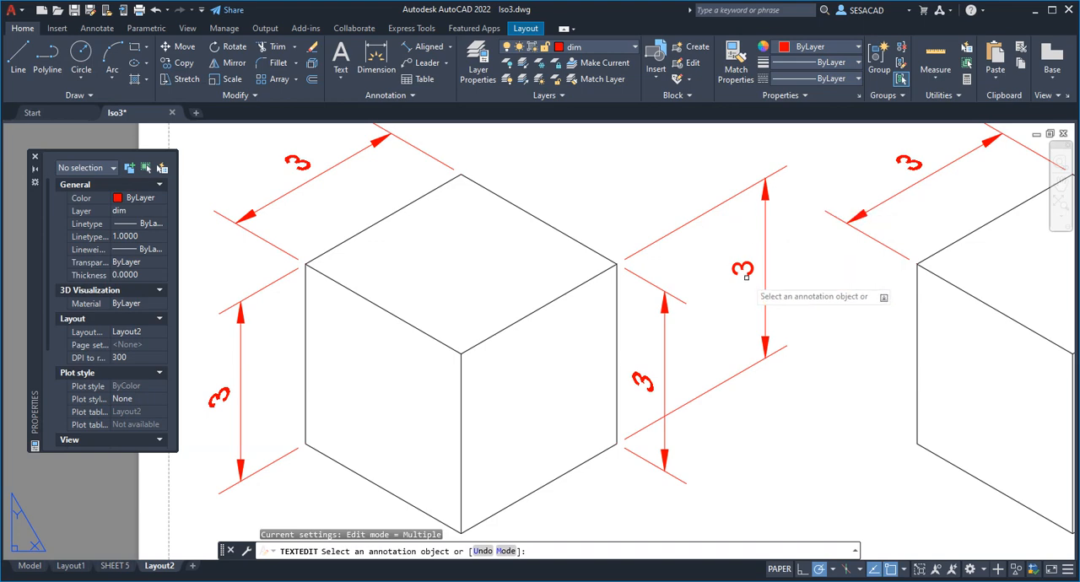
{"action": "key", "text": "Escape"}
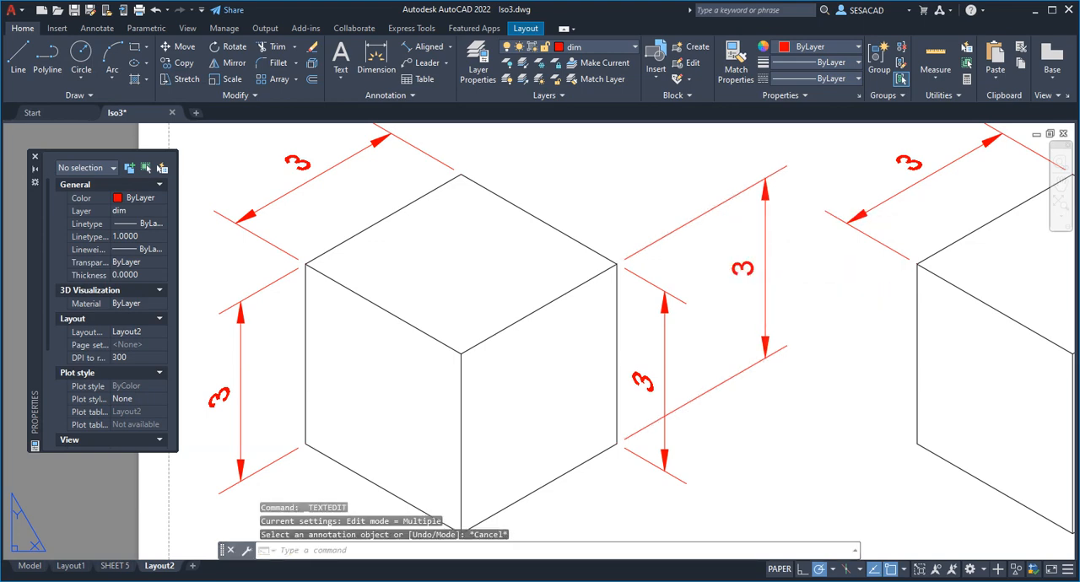
Set the text oblique angle of the left cube's outer right vertical dimension to -30
{"action": "left_click", "coordinate": [749, 266]}
{"action": "double_click", "coordinate": [744, 269]}
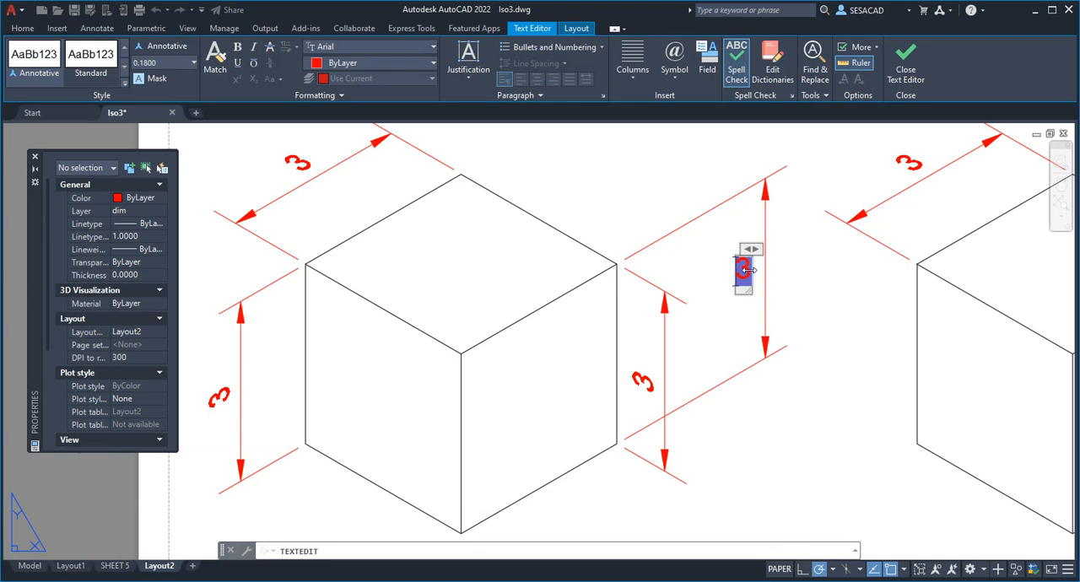
{"action": "left_click_drag", "start_coordinate": [736, 273], "coordinate": [750, 269]}
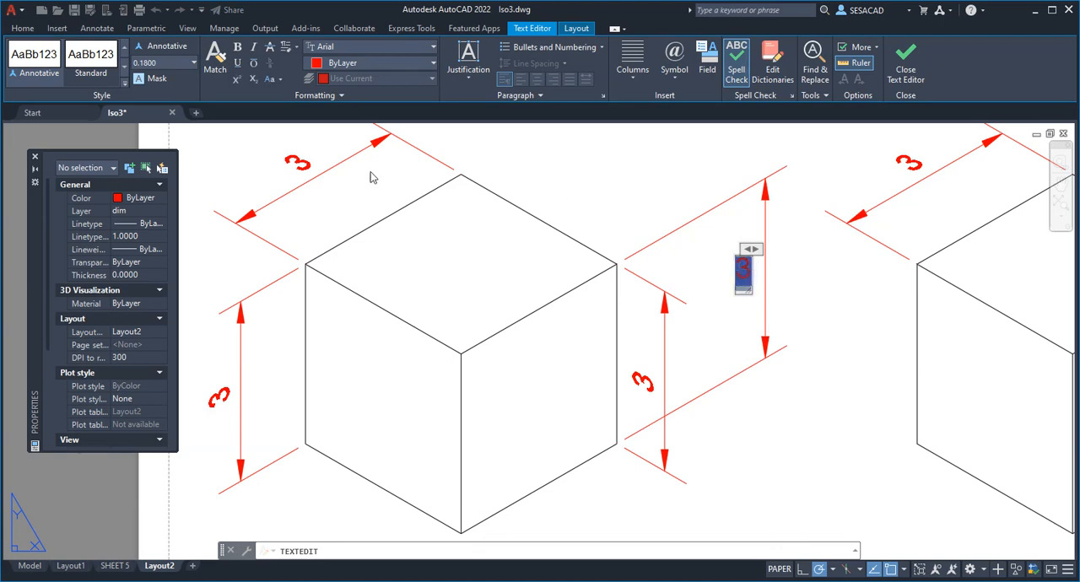
{"action": "left_click", "coordinate": [340, 95]}
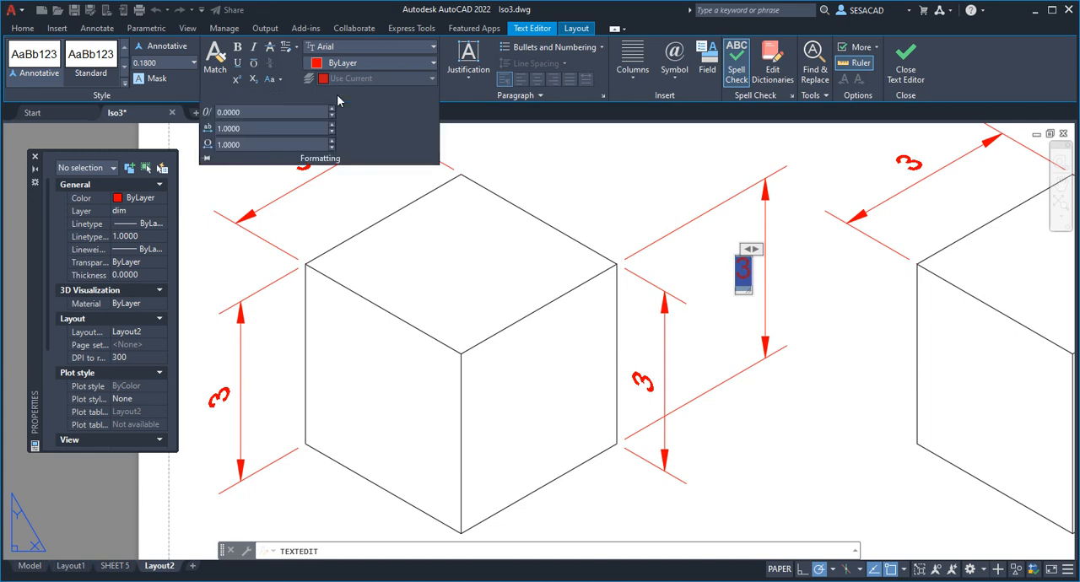
{"action": "double_click", "coordinate": [278, 112]}
{"action": "left_click", "coordinate": [678, 163]}
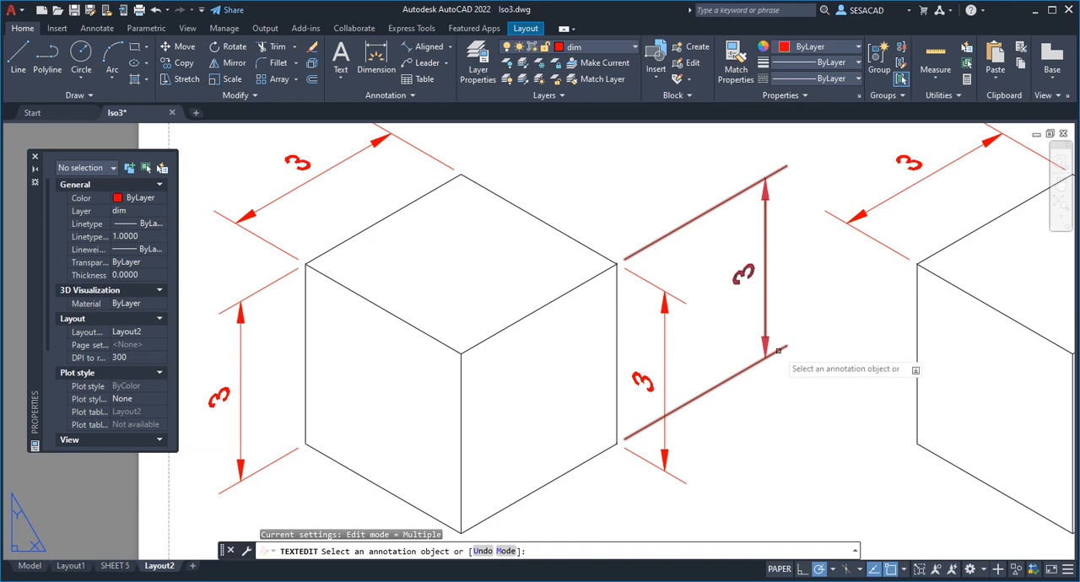
{"action": "scroll", "coordinate": [778, 350], "scroll_direction": "down", "scroll_amount": 2}
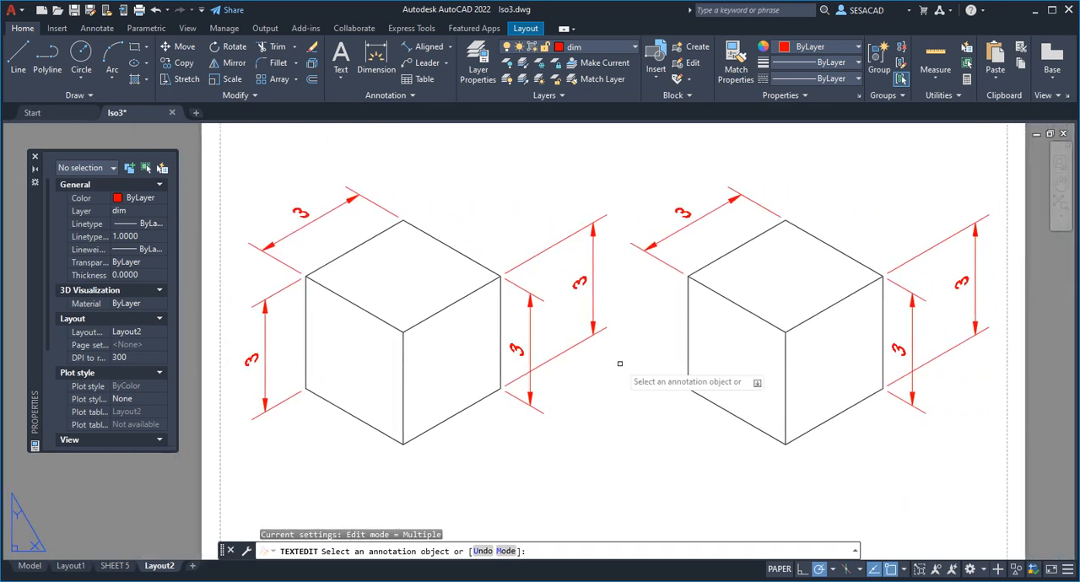
{"action": "scroll", "coordinate": [658, 337], "scroll_direction": "down", "scroll_amount": 2}
{"action": "scroll", "coordinate": [489, 285], "scroll_direction": "up", "scroll_amount": 4}
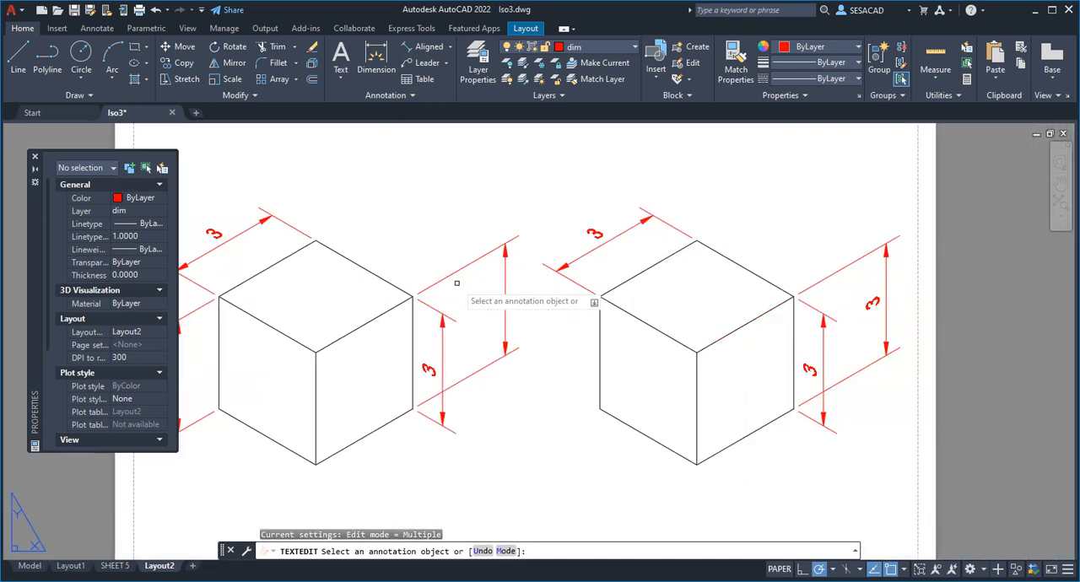
{"action": "middle_click_drag", "start_coordinate": [457, 283], "coordinate": [543, 278]}
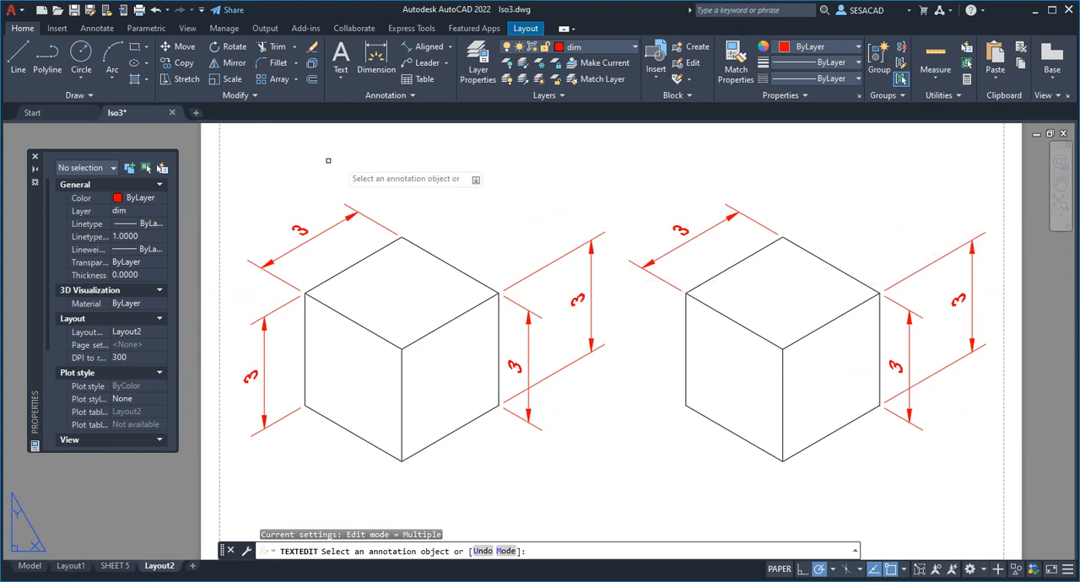